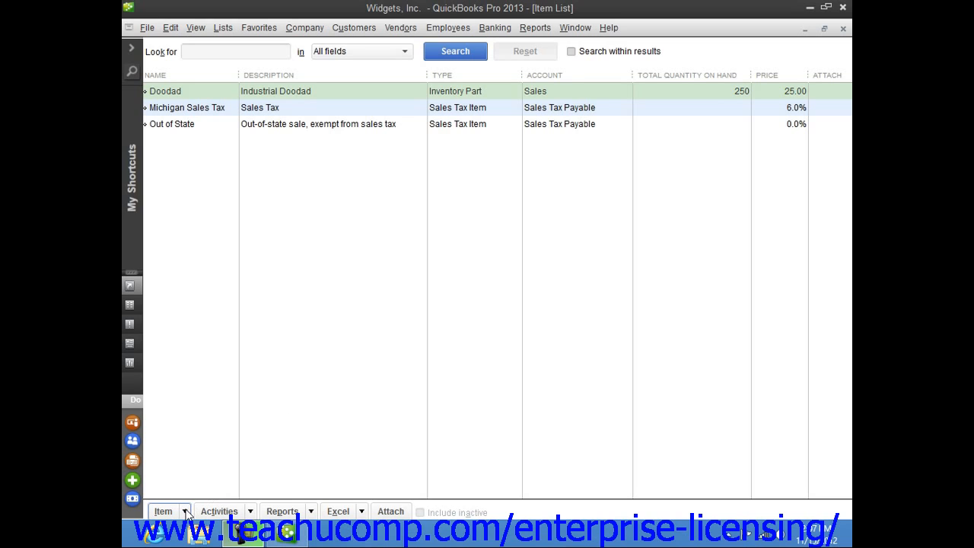
Step: Create a new item in the Item List with the type Inventory Part
click(185, 513)
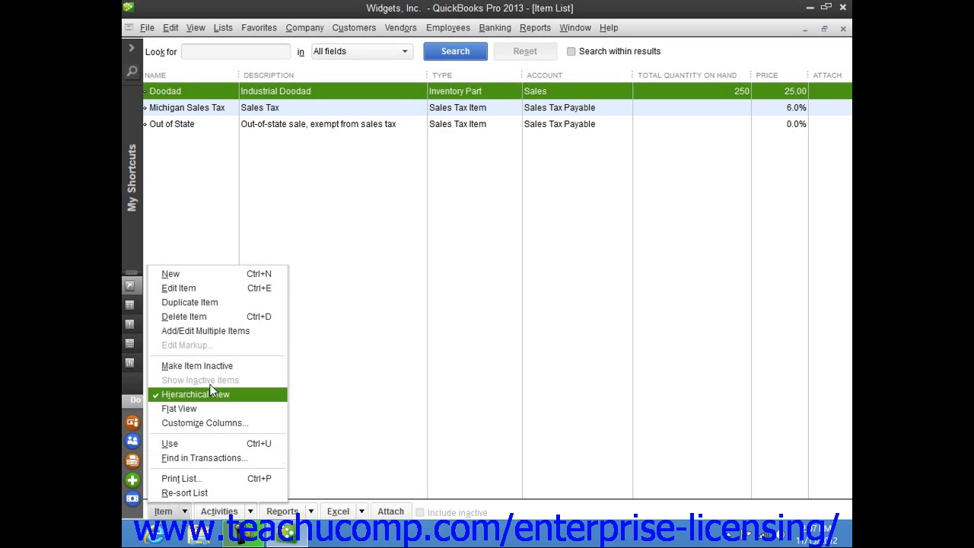
click(214, 278)
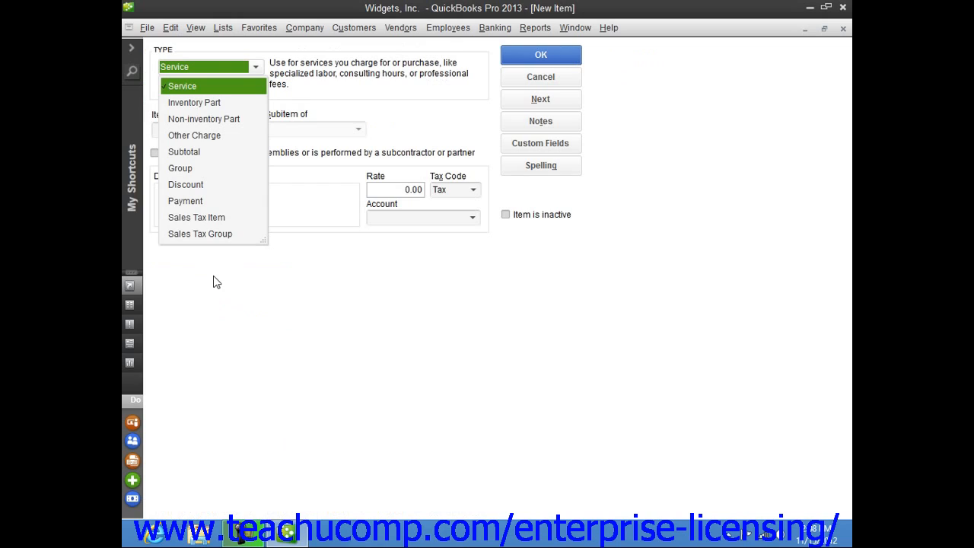
click(212, 107)
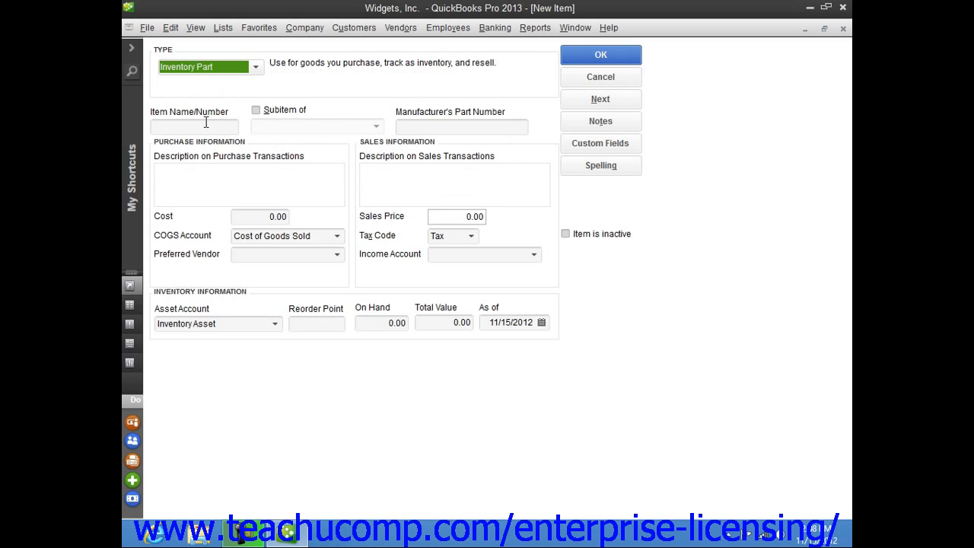
Step: Name the new item "Widget- Industrial", leaving it without a parent item or a manufacturer's part number
click(204, 125)
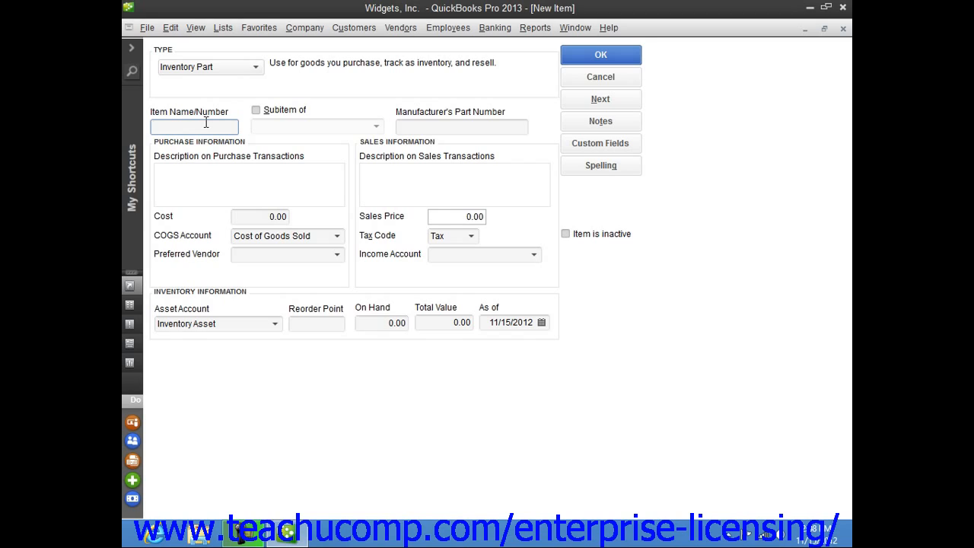
text(Widget- Industrial)
key(Tab)
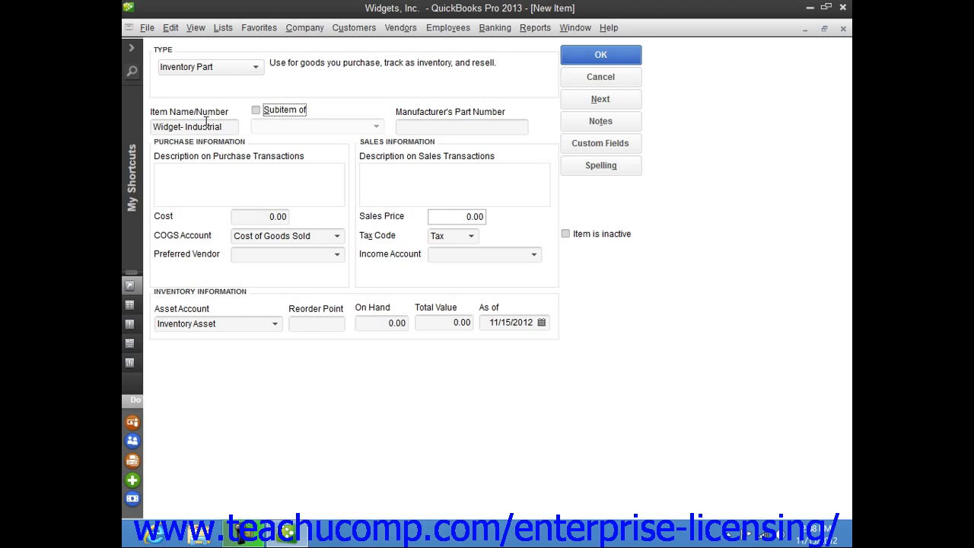
click(320, 113)
click(409, 126)
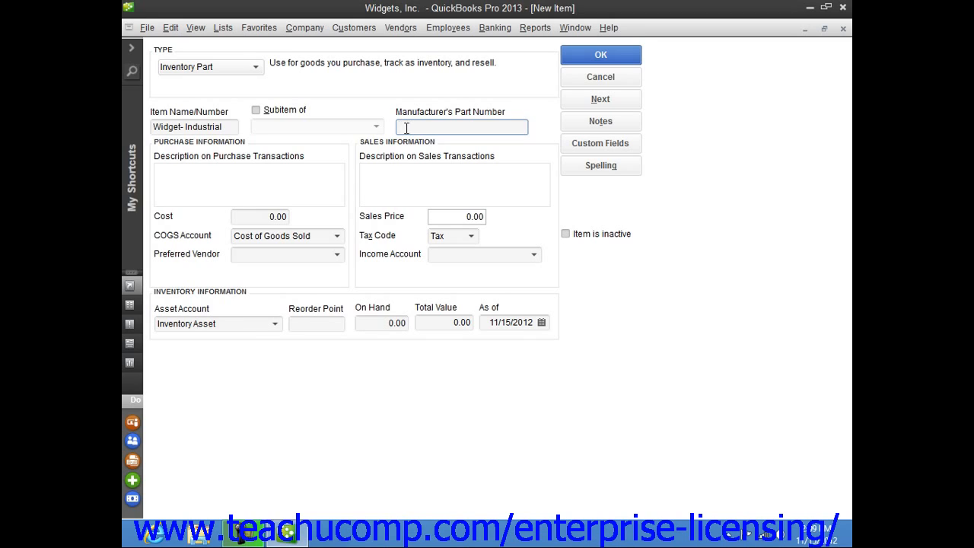
Step: Enter "Industrial Widget" as the purchase description and set the item's cost to 15
click(235, 172)
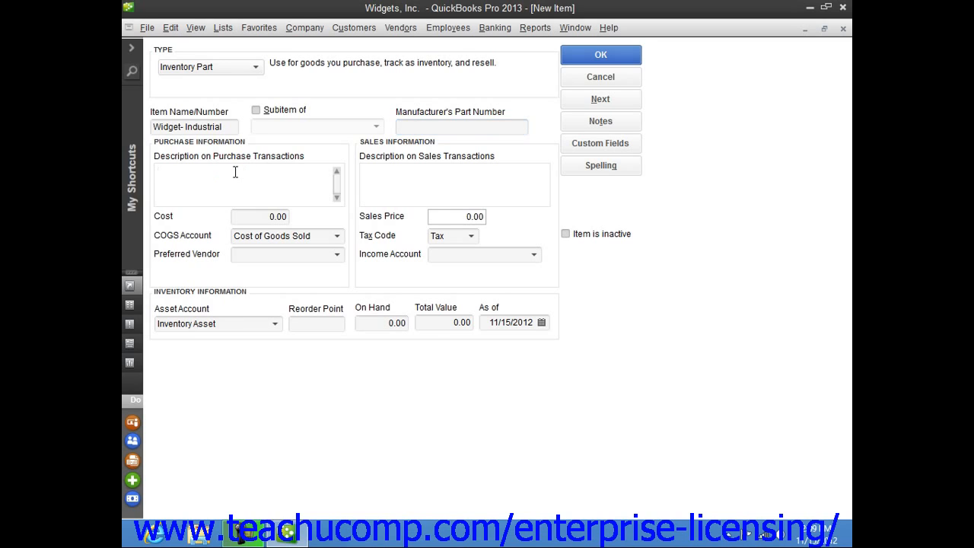
text(Industrial Widget)
key(Tab)
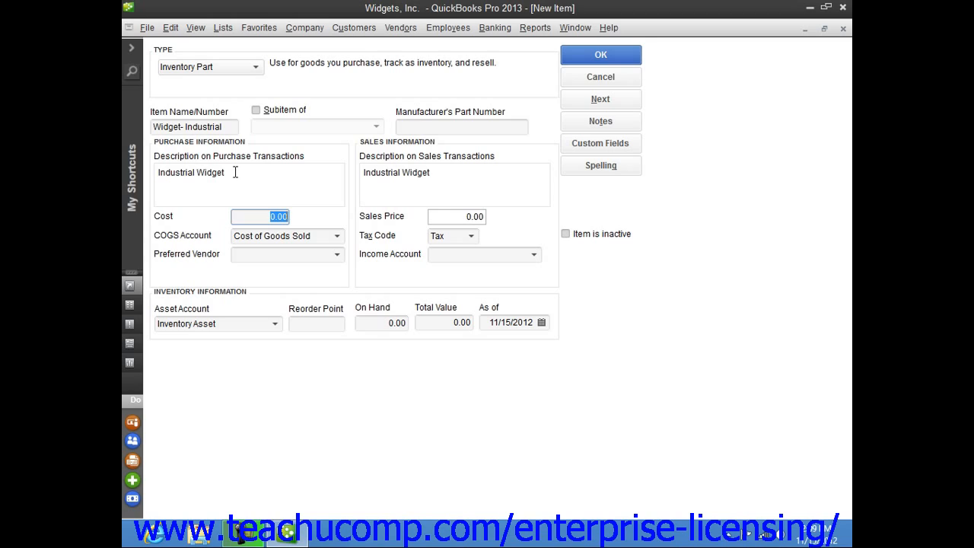
text(15)
Step: Choose Cost of Goods Sold as the COGS account and Widman Widget Mfg. as the preferred vendor
click(337, 237)
click(311, 340)
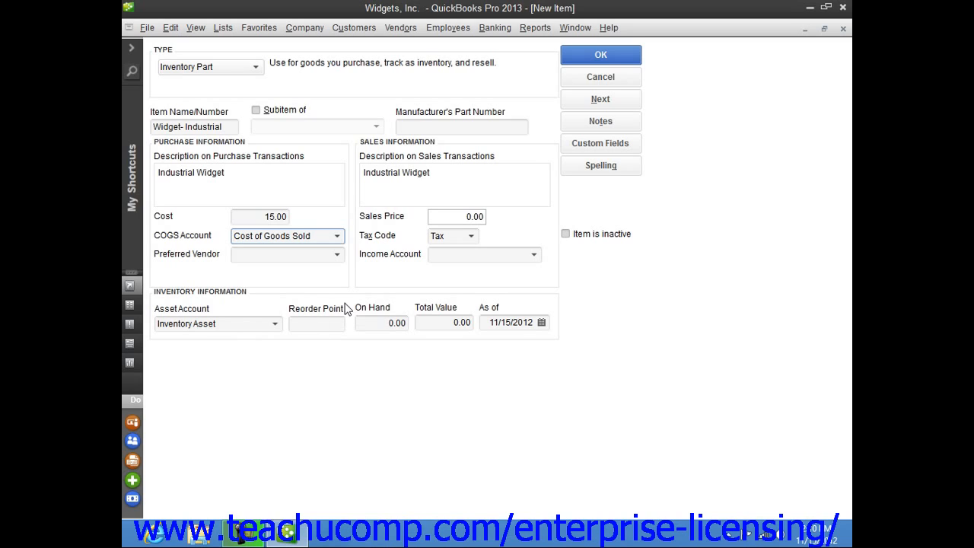
click(337, 254)
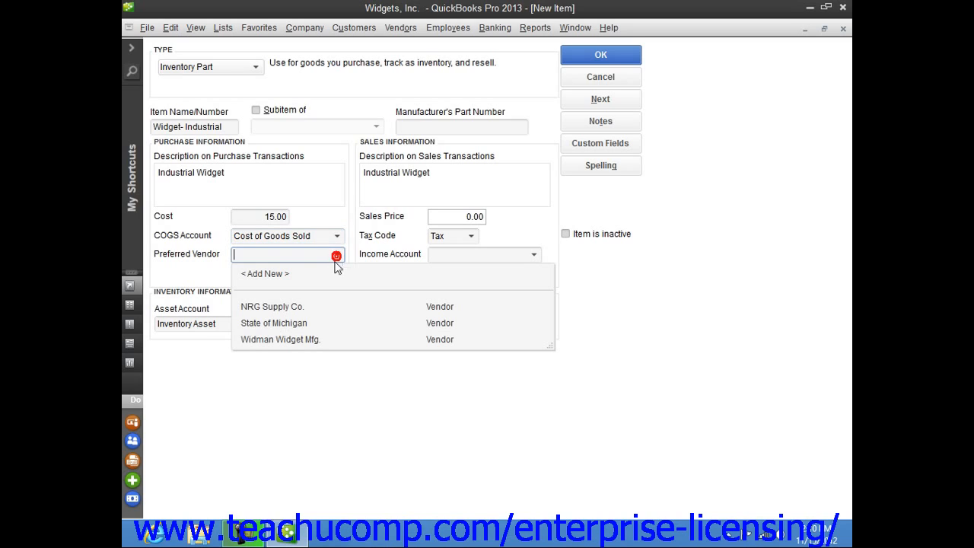
click(298, 340)
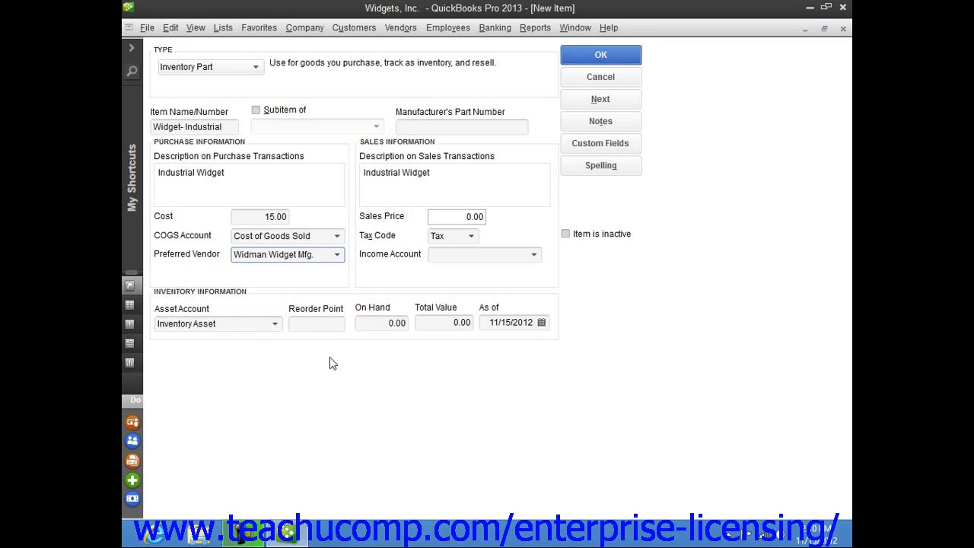
Step: Keep the sales description and set the item's sales price to 30
click(450, 172)
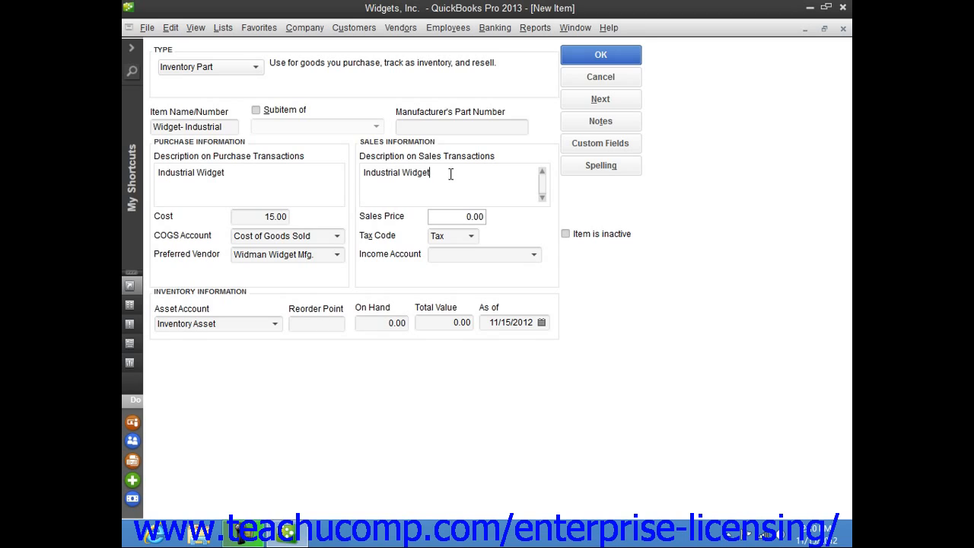
click(447, 217)
drag(463, 217, 530, 216)
text(30)
Step: Assign the taxable tax code Tax and the income account Sales to the item
click(472, 237)
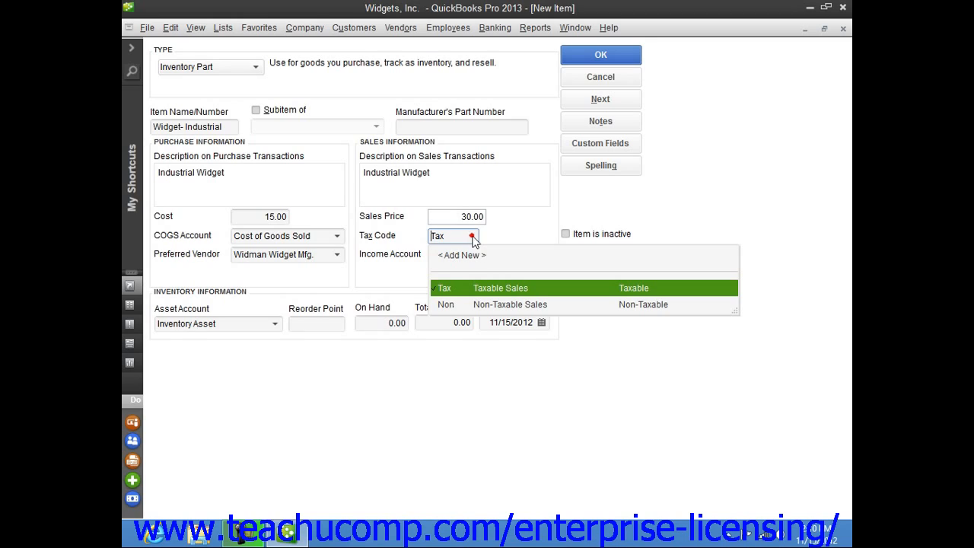
click(472, 292)
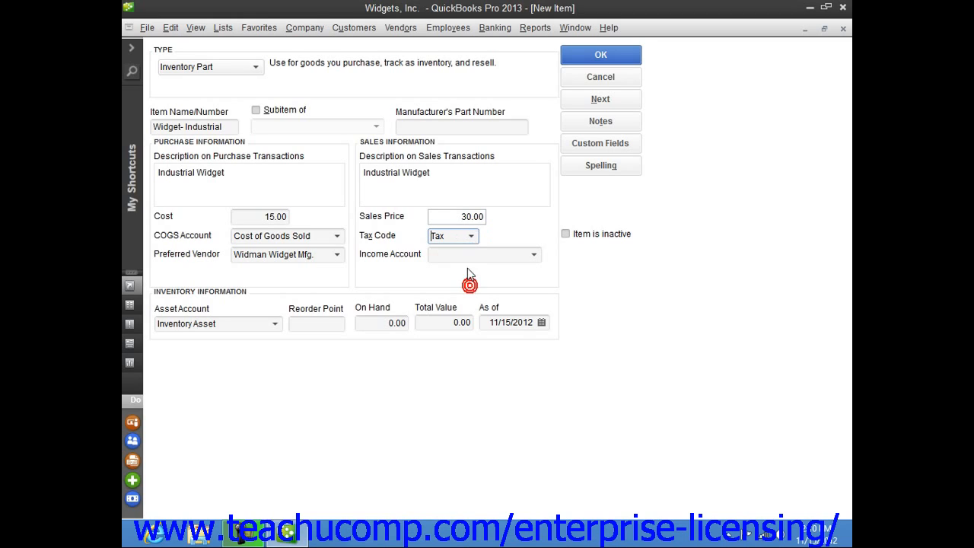
click(532, 257)
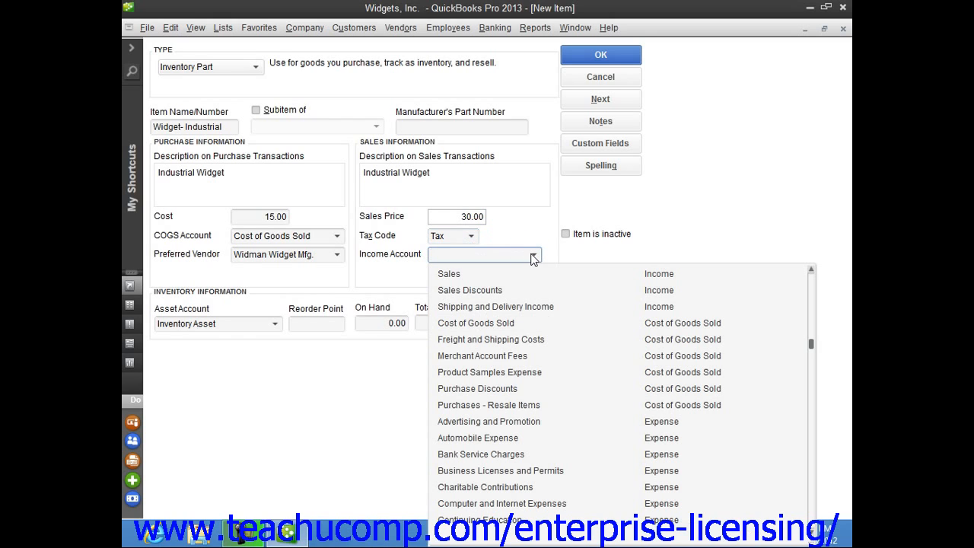
click(459, 276)
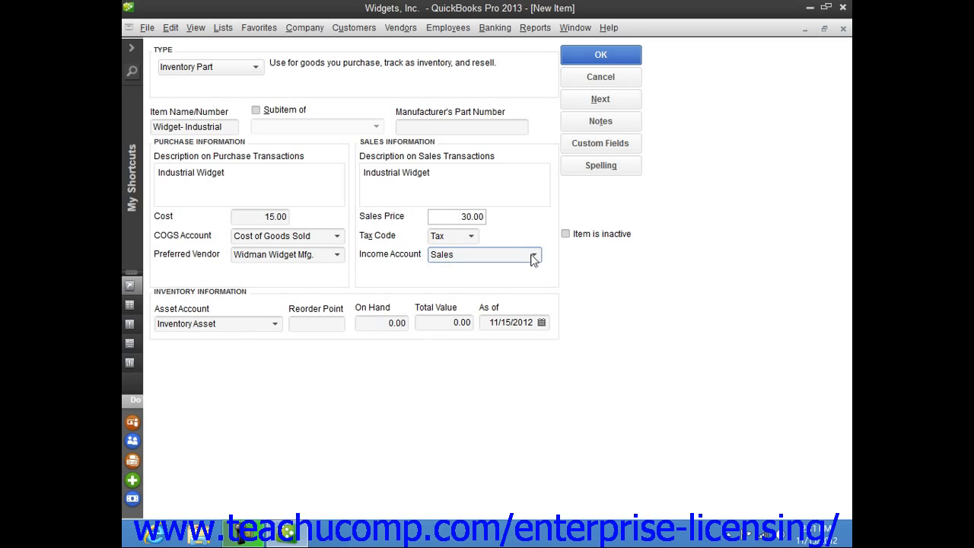
Step: Choose Inventory Asset as the item's asset account and set its reorder point to 100
click(275, 324)
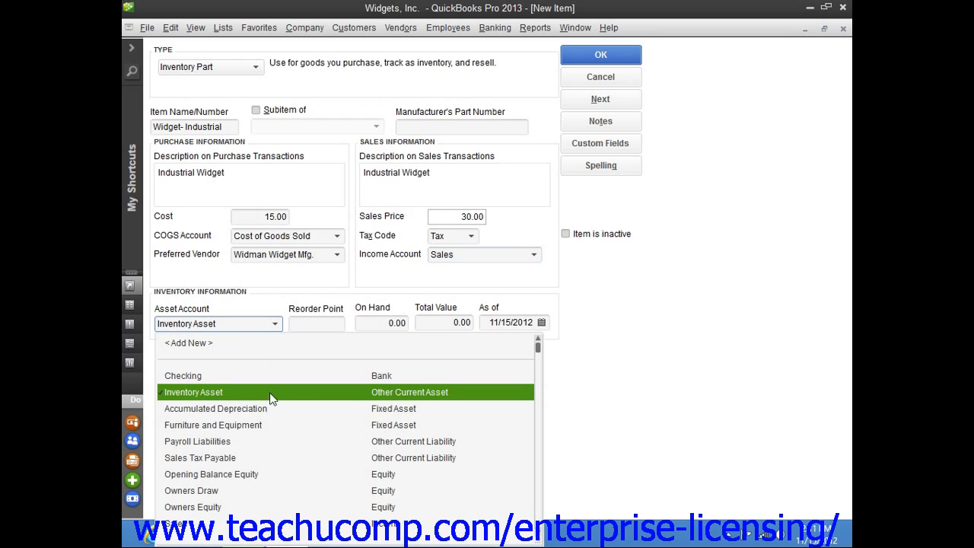
click(293, 393)
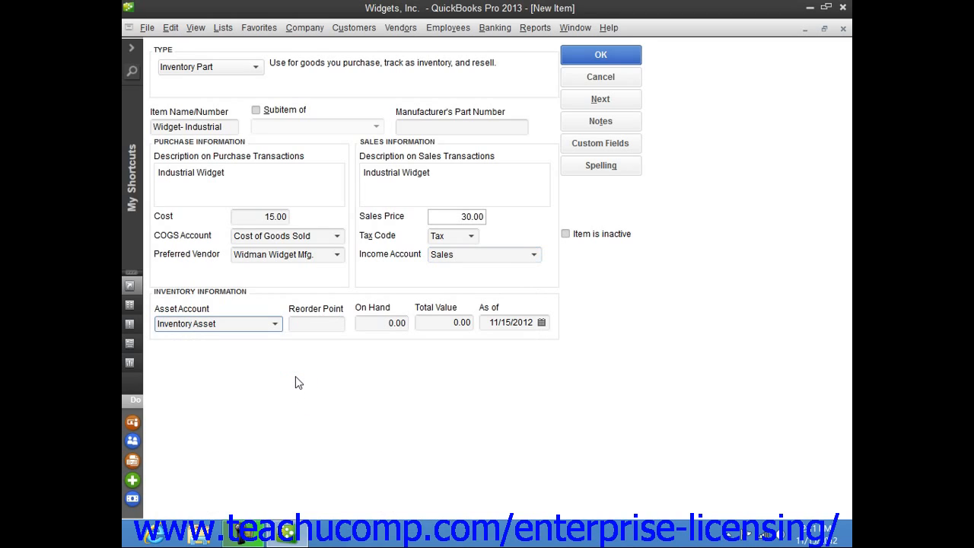
click(315, 323)
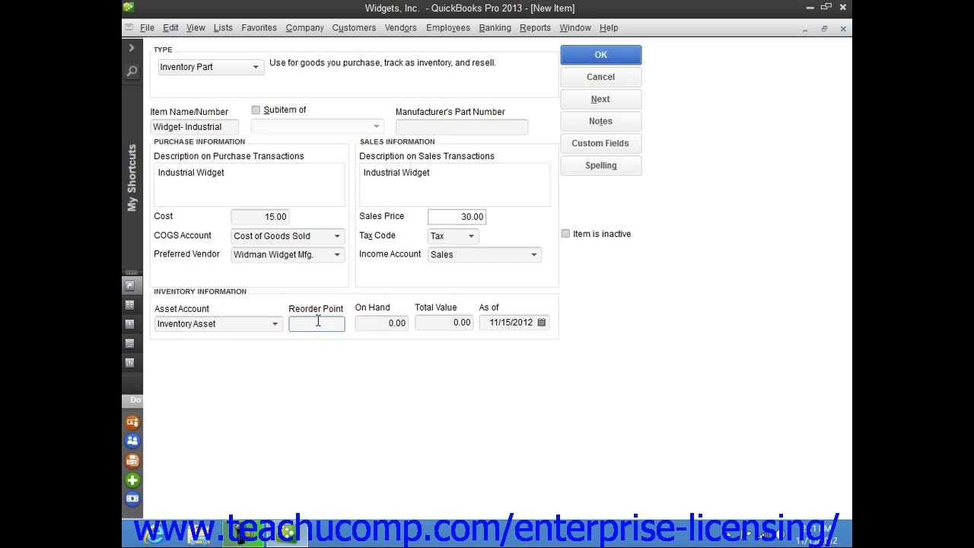
text(100)
Step: Leave the on-hand quantity and total value at zero and save the new inventory item
click(379, 320)
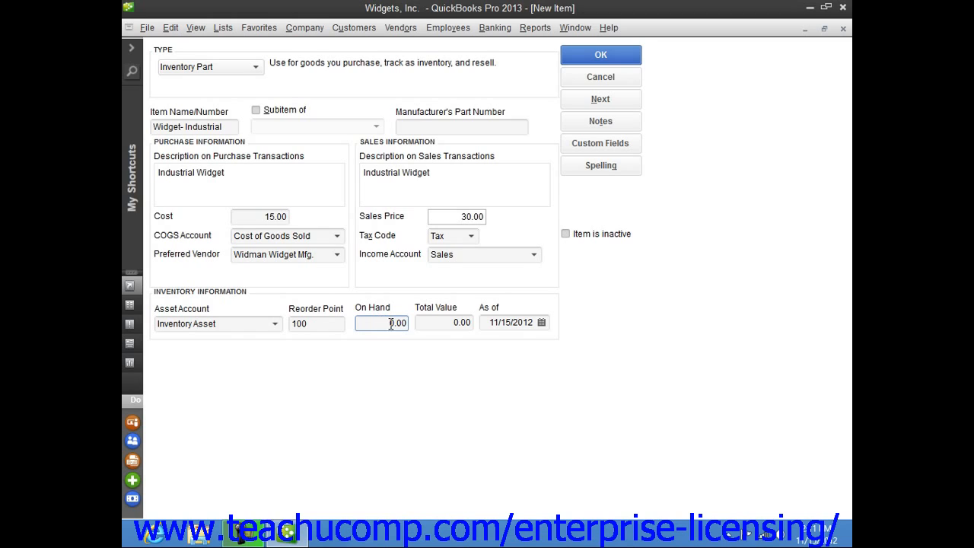
click(441, 326)
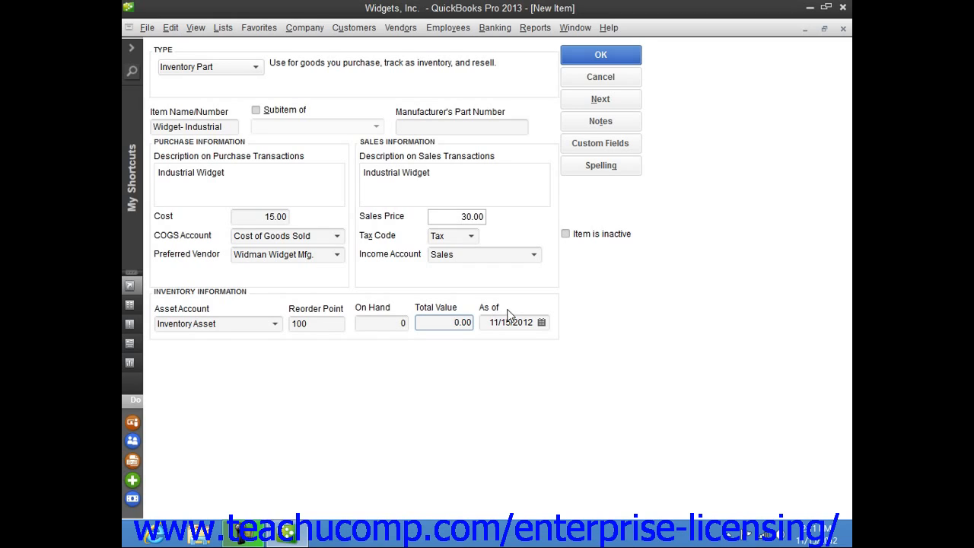
click(598, 65)
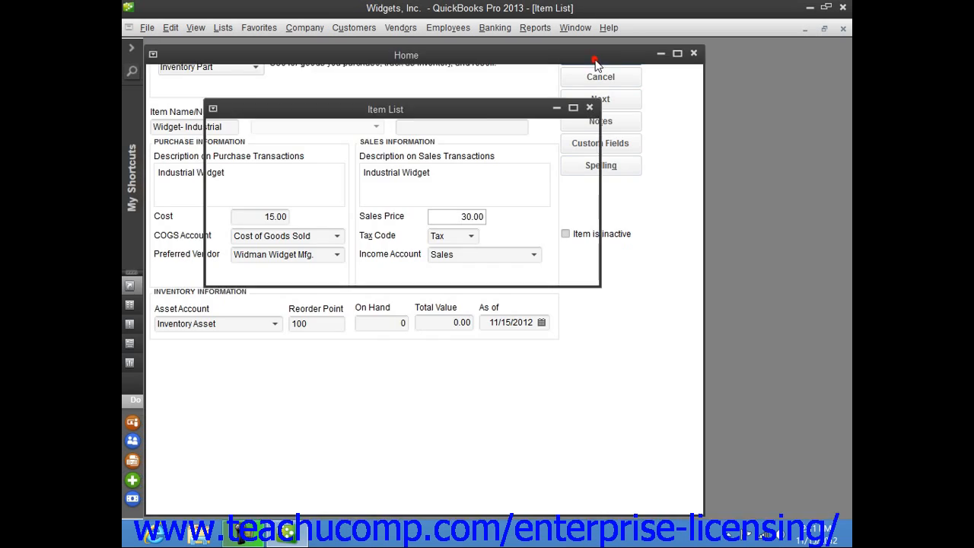